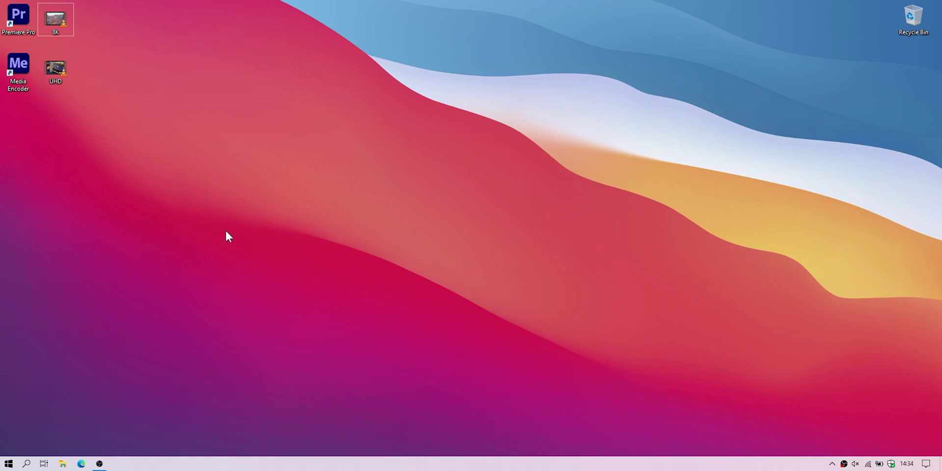
left_click(19, 88)
left_click_drag(6, 116, 19, 41)
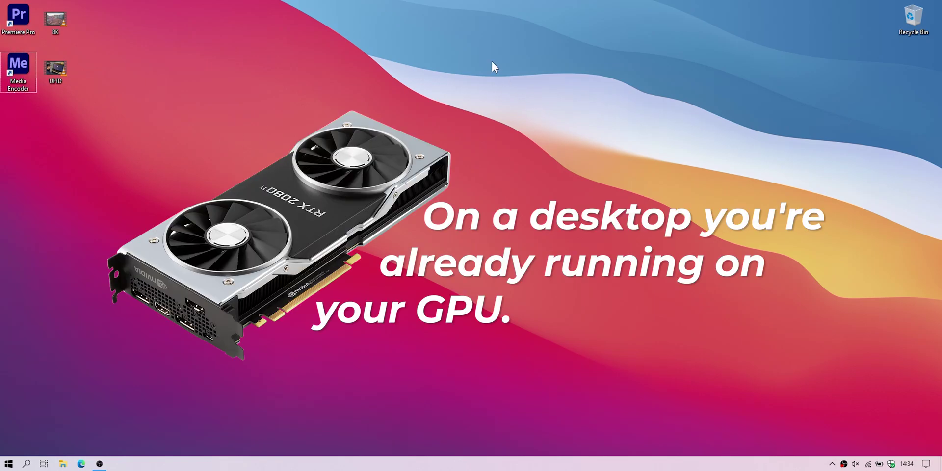
left_click_drag(492, 62, 548, 250)
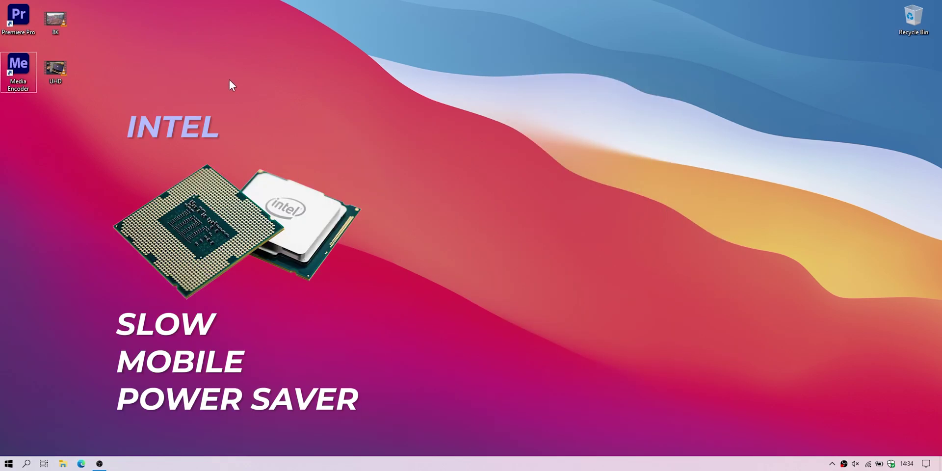
left_click_drag(169, 38, 371, 297)
left_click_drag(510, 26, 760, 202)
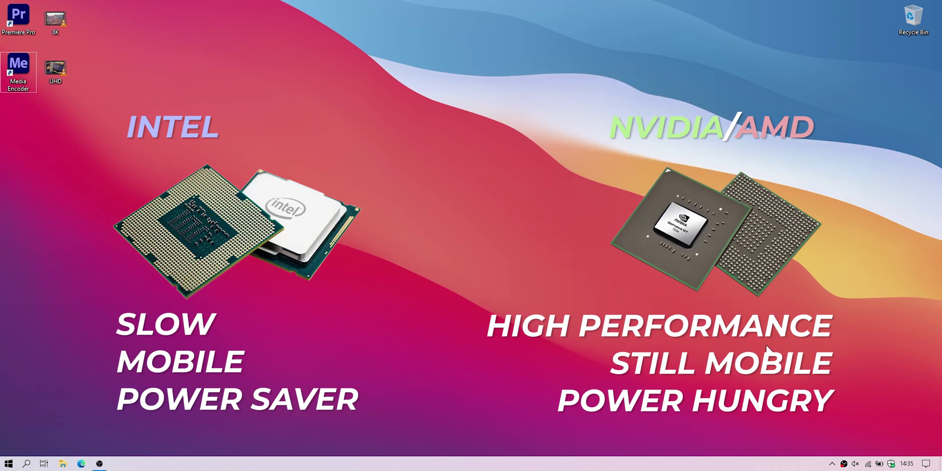
left_click_drag(494, 41, 800, 365)
Step: Open Windows Graphics settings and add the Adobe Premiere Pro 2020 executable as a desktop app
left_click(27, 463)
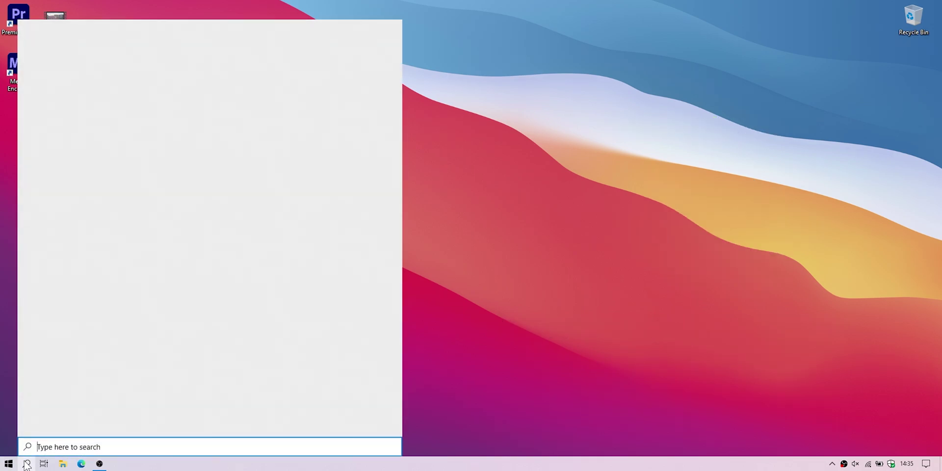
type("GRAPHI")
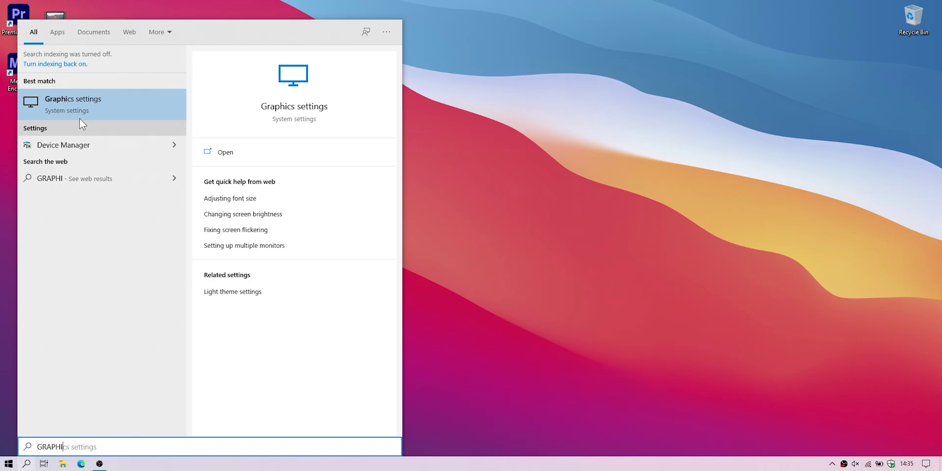
left_click(89, 108)
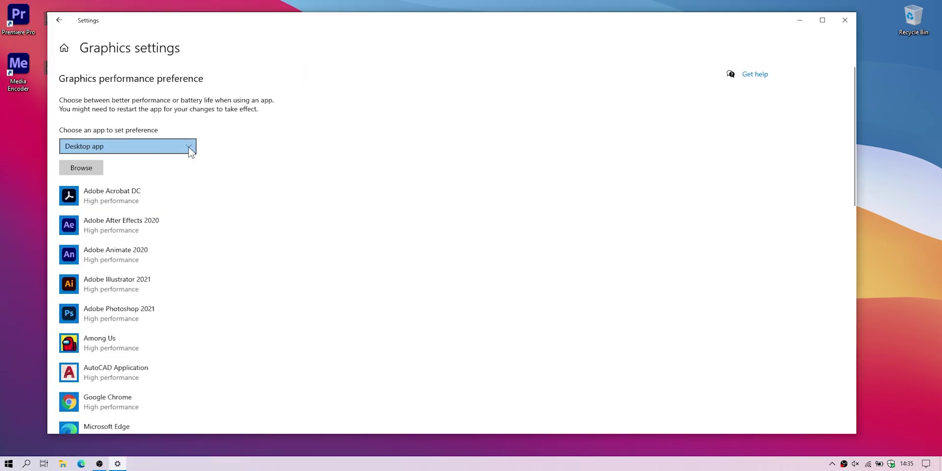
left_click(92, 167)
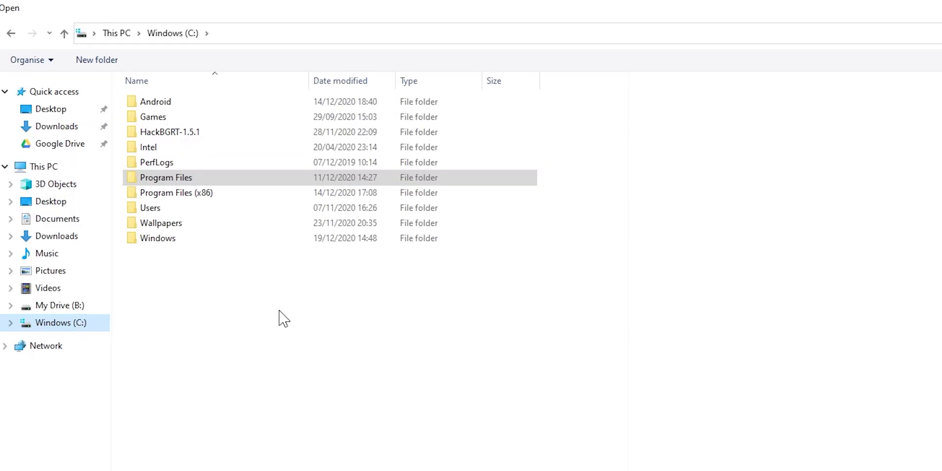
double_click(197, 180)
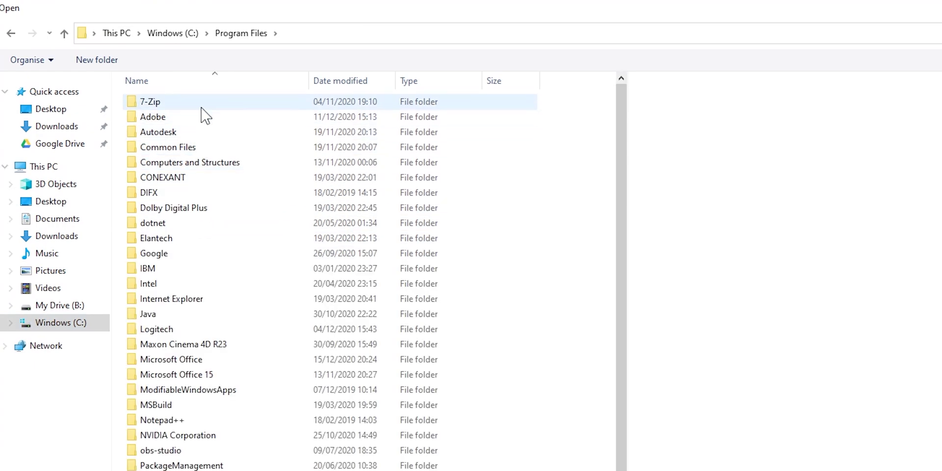
double_click(203, 119)
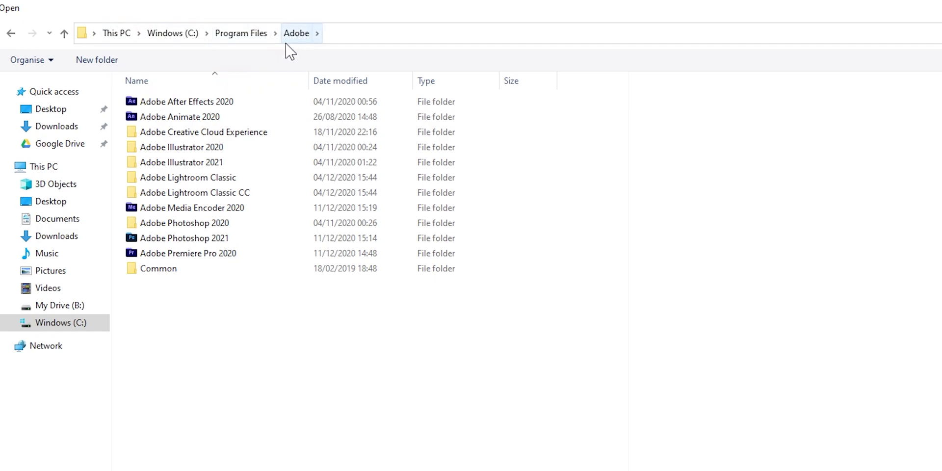
double_click(225, 255)
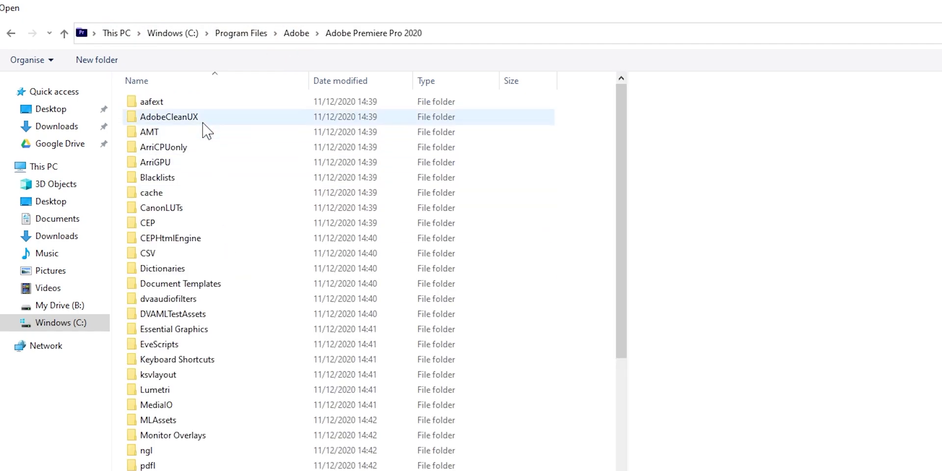
scroll(225, 345, "down", 10)
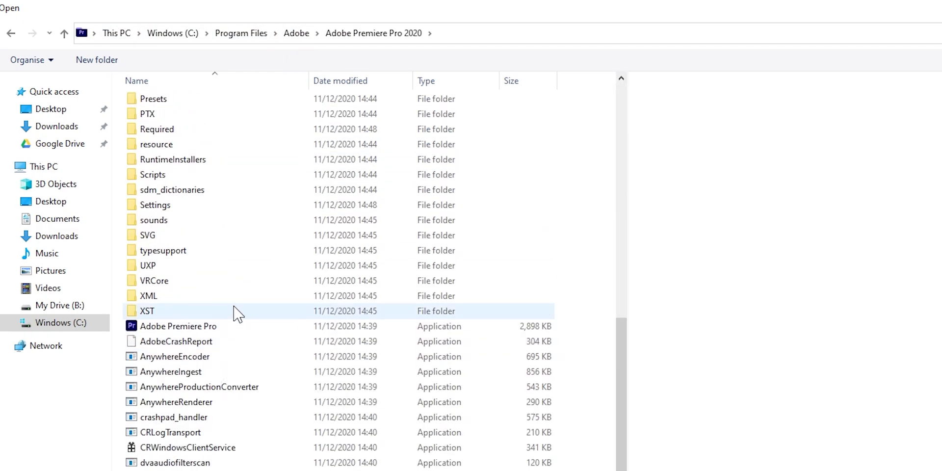
left_click(187, 327)
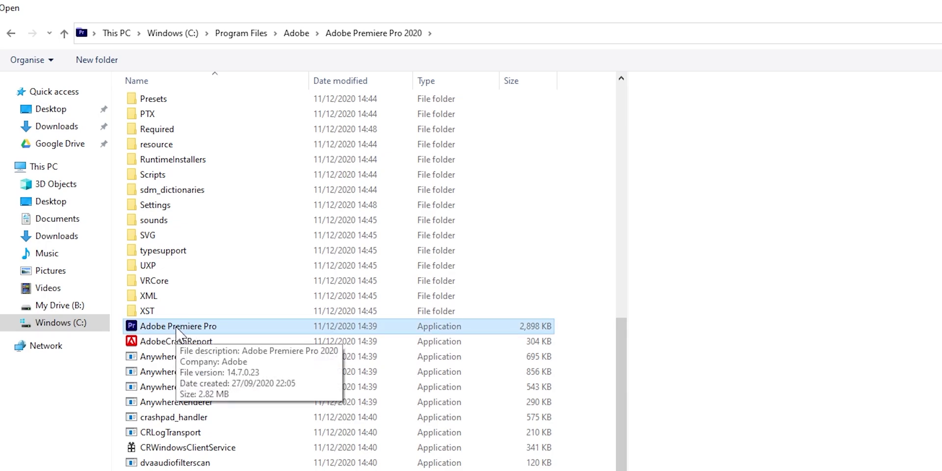
double_click(186, 328)
Step: Set Premiere Pro 2020's graphics preference to High performance and save it
scroll(221, 330, "down", 2)
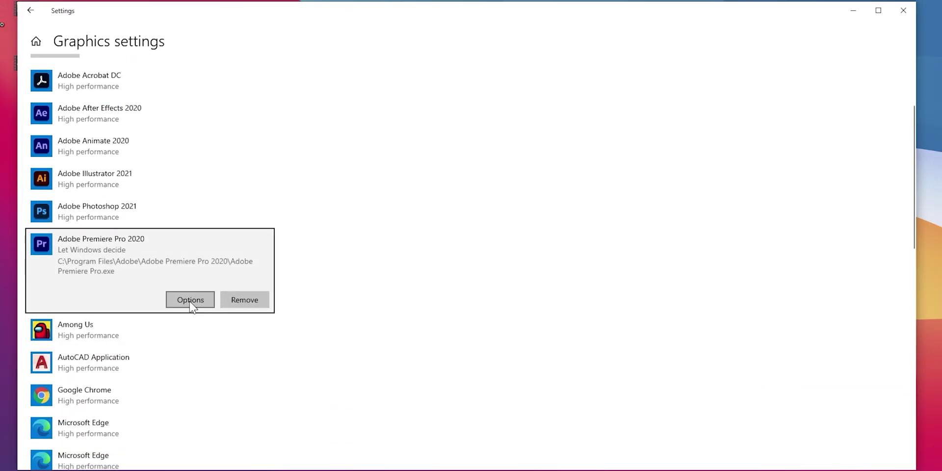
left_click(190, 300)
left_click(398, 260)
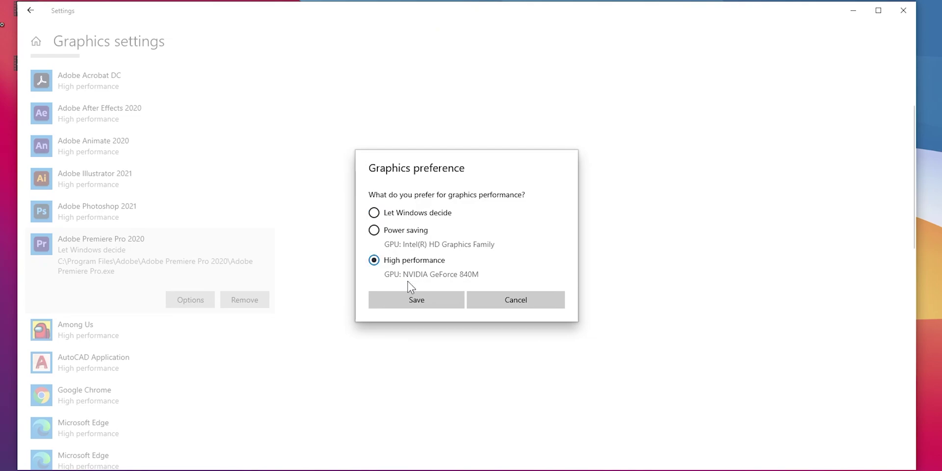
left_click(408, 294)
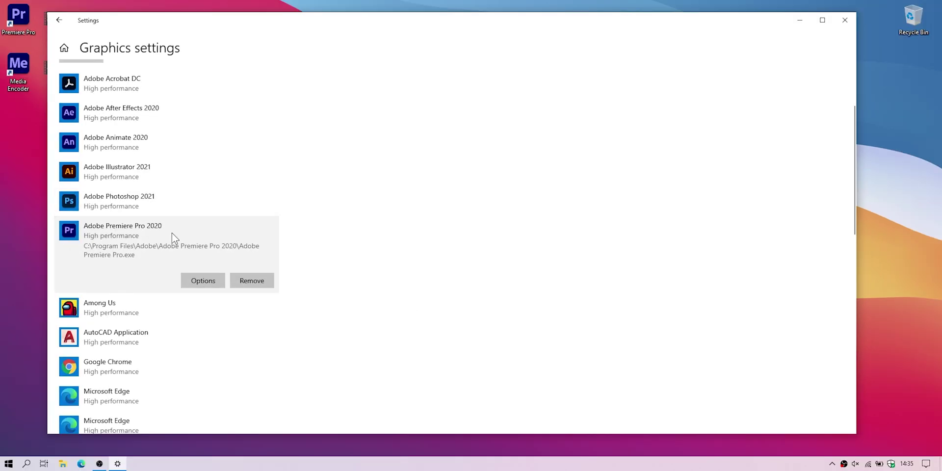
Step: Add the Adobe Media Encoder 2020 executable to the graphics app list
scroll(172, 233, "up", 3)
left_click(88, 169)
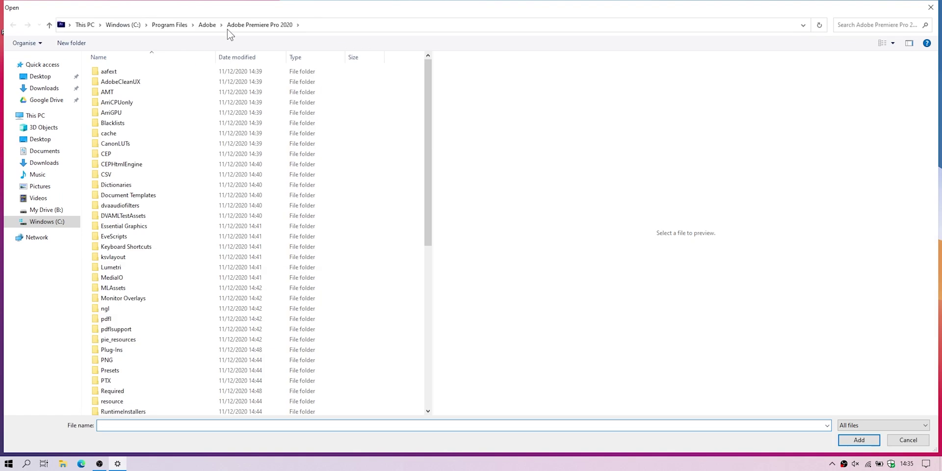
left_click(227, 26)
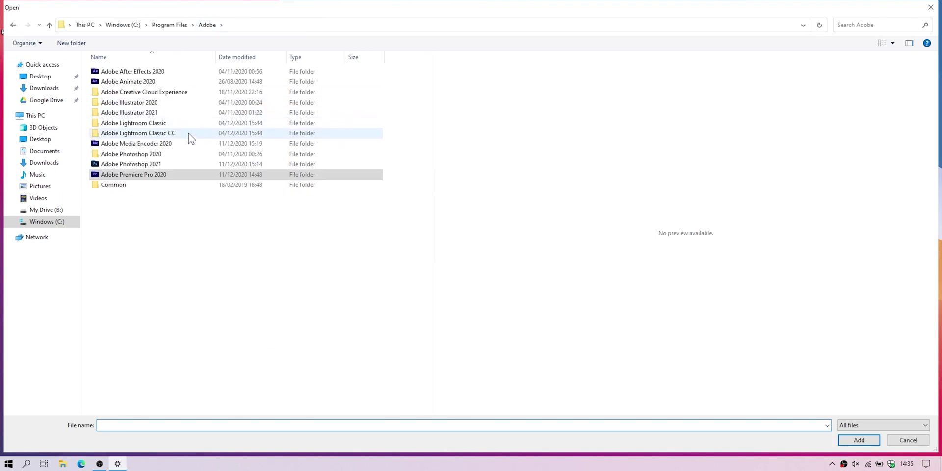
double_click(163, 143)
scroll(169, 179, "down", 3)
double_click(129, 276)
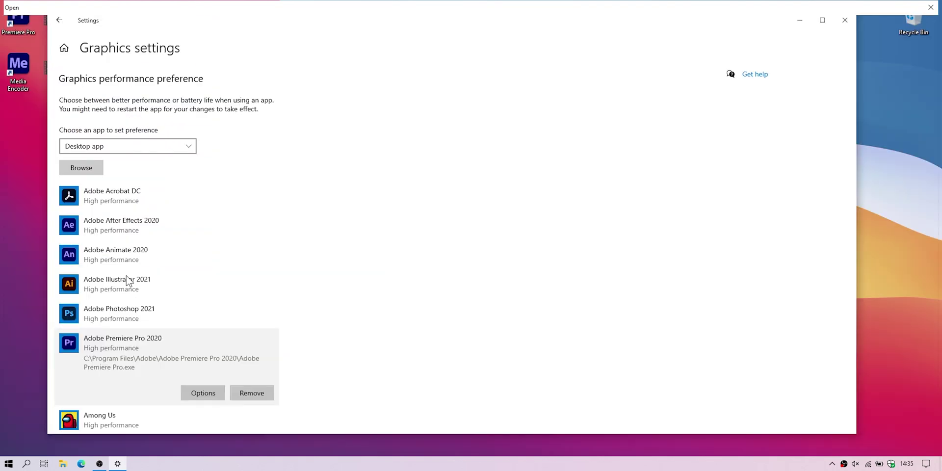
Step: Set Media Encoder 2020 to High performance graphics, save, and close Settings
left_click(203, 364)
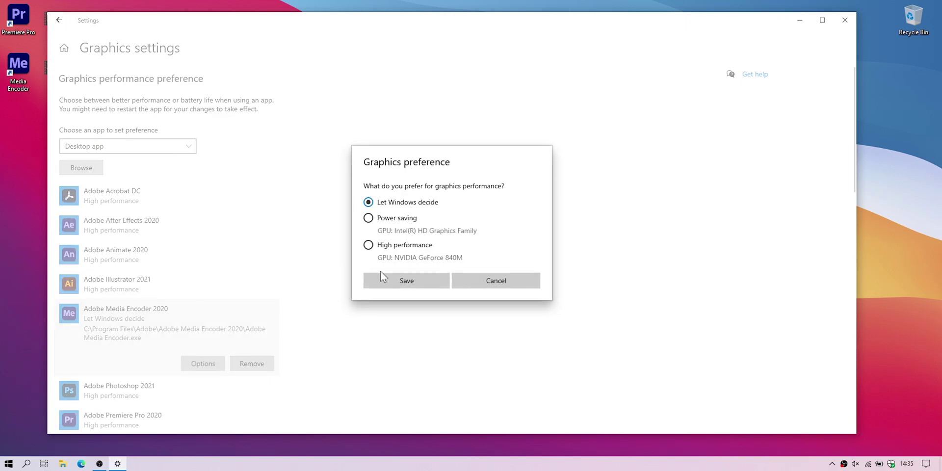
left_click(401, 245)
left_click(401, 280)
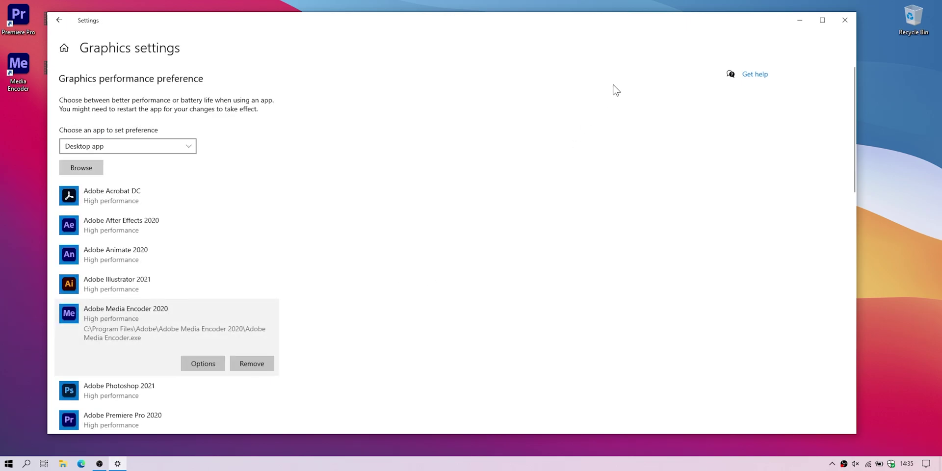
left_click(845, 20)
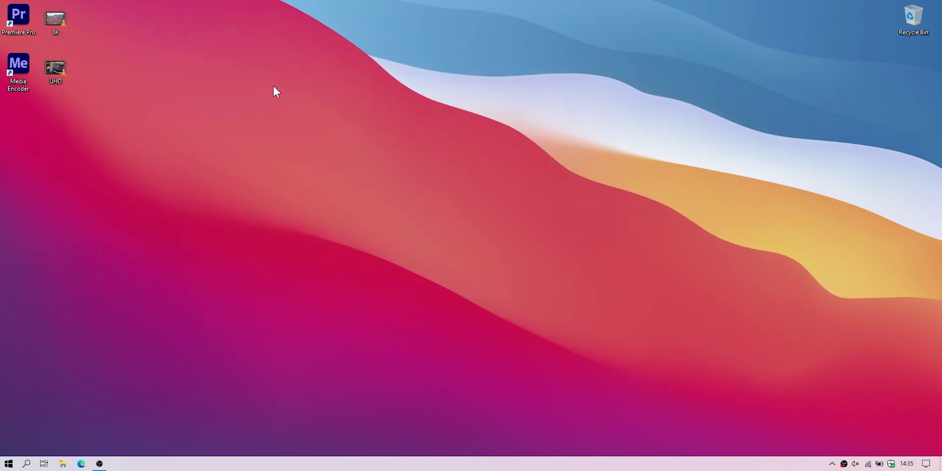
Step: Refresh the desktop and launch Premiere Pro 2020 from its desktop shortcut
right_click(276, 87)
left_click(328, 118)
double_click(25, 19)
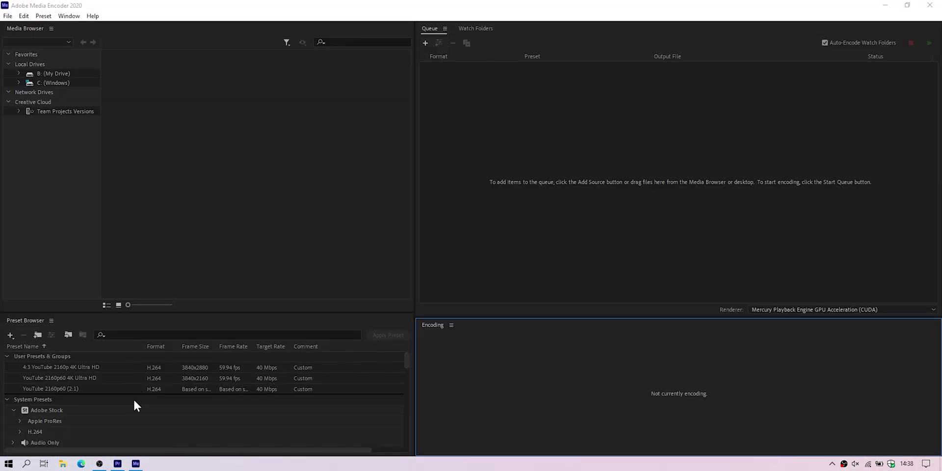
Step: Keep Media Encoder's renderer on Mercury Playback Engine GPU Acceleration (CUDA) and minimize it
left_click(704, 216)
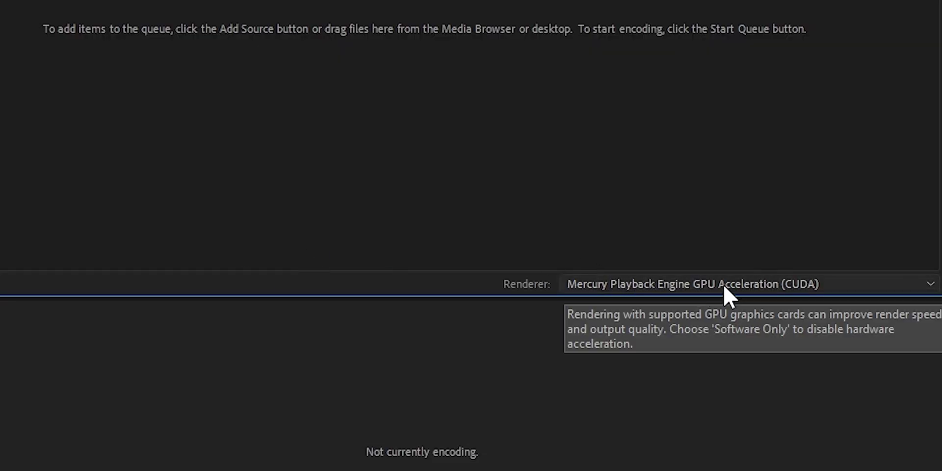
left_click(760, 286)
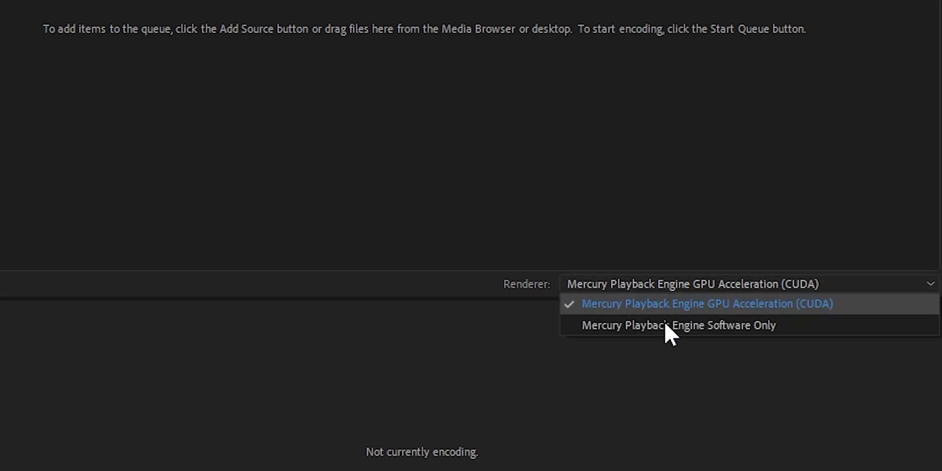
left_click(707, 308)
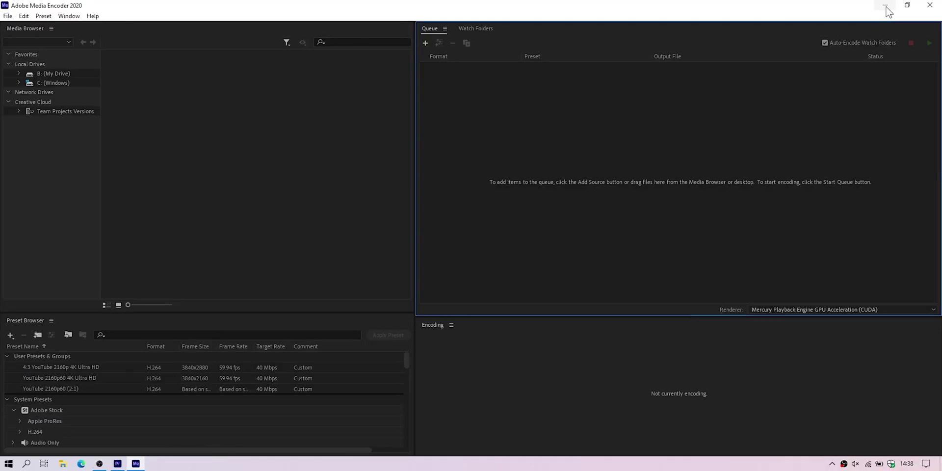
left_click(886, 7)
Step: Start a new Untitled project with the Mercury Playback Engine GPU Acceleration (CUDA) renderer
left_click(117, 463)
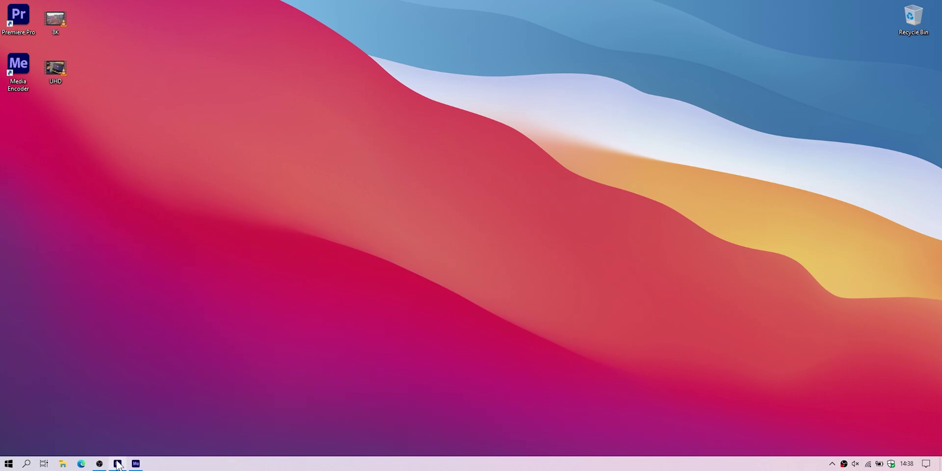
left_click(80, 134)
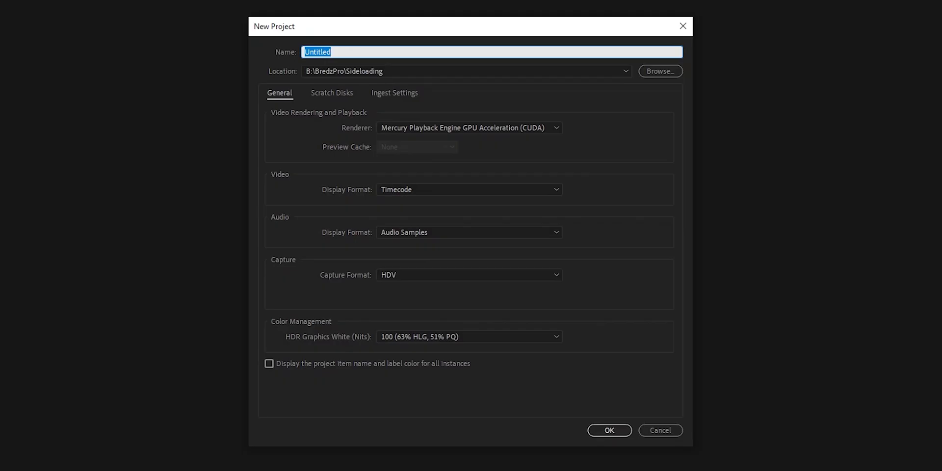
left_click(355, 128)
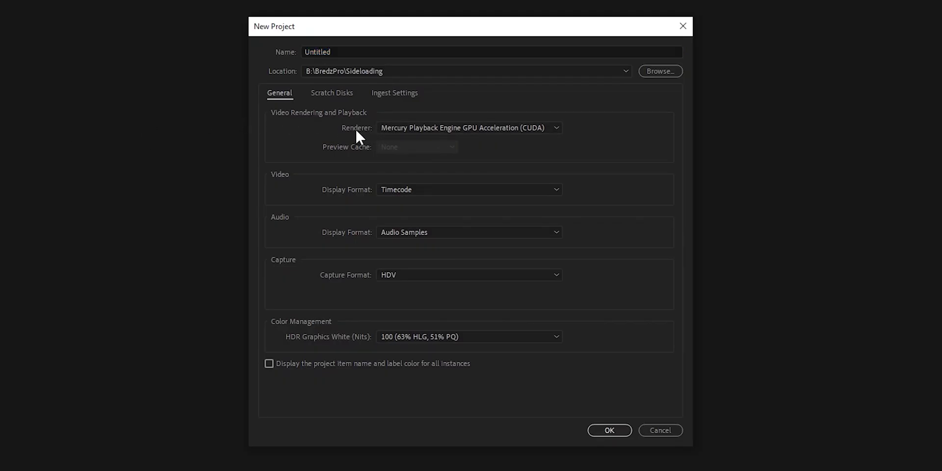
left_click(406, 129)
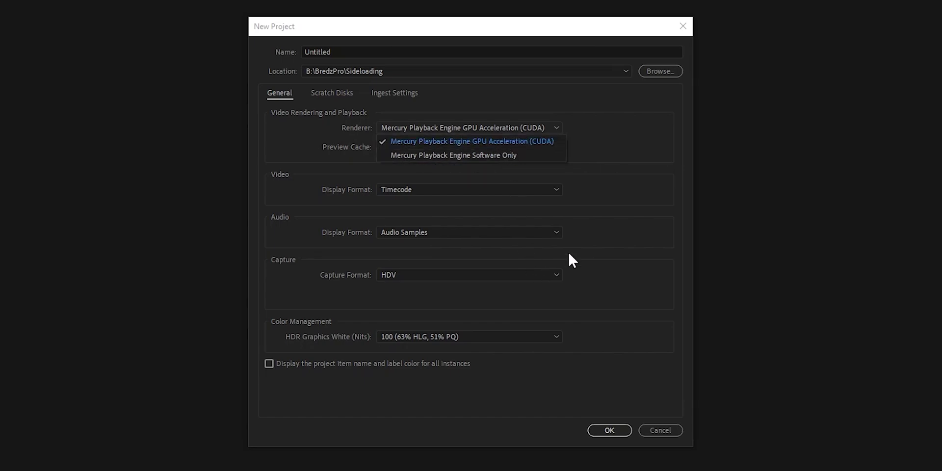
left_click(549, 108)
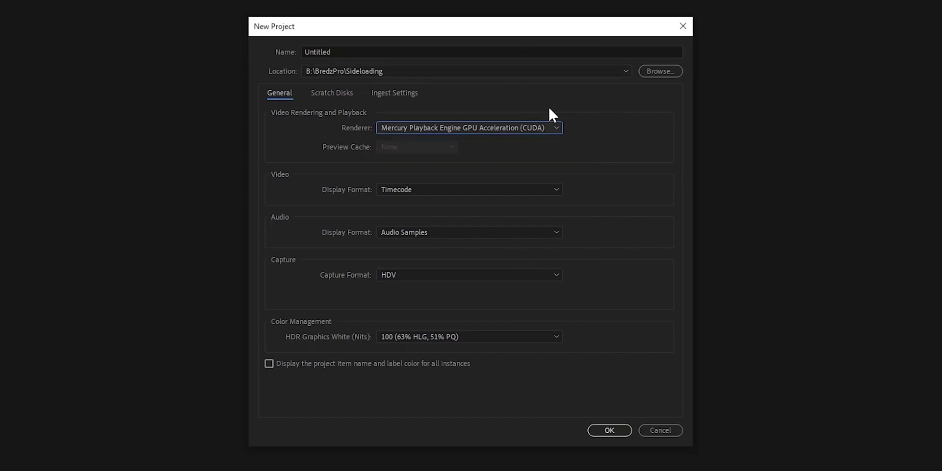
left_click(548, 128)
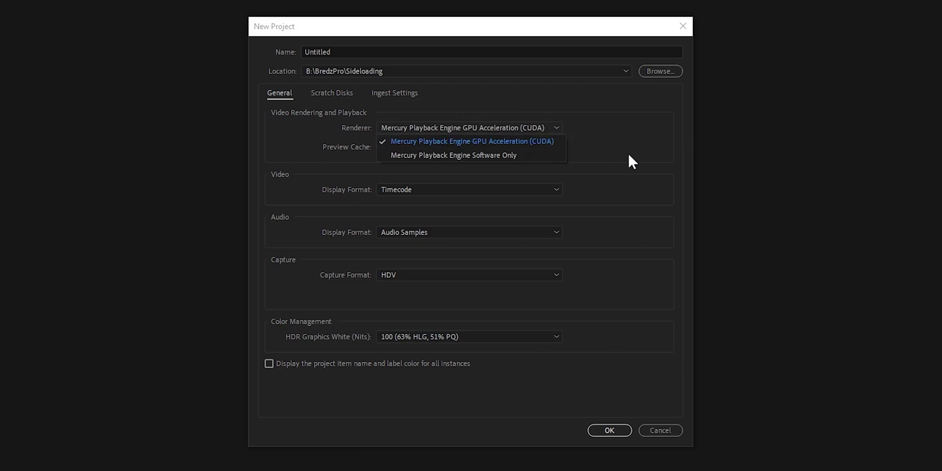
left_click(489, 105)
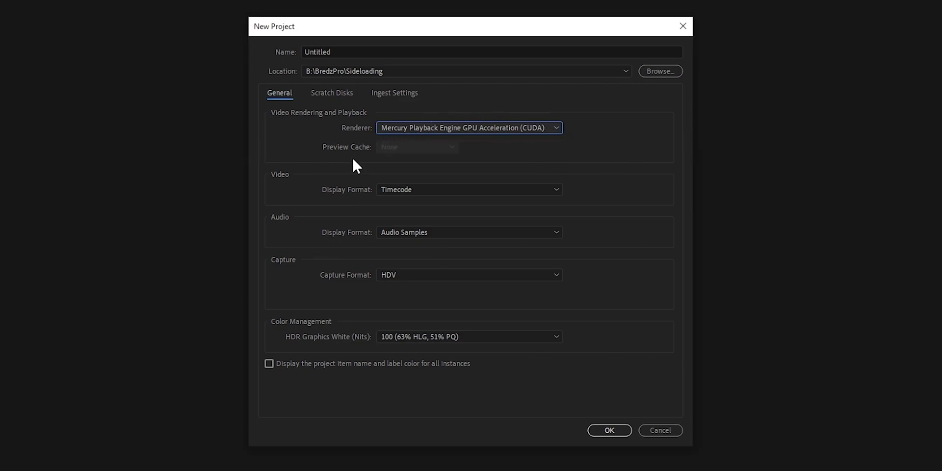
Step: Enable ingest to Create Proxies with the ProRes Low Resolution Proxy preset, then create the project
left_click(405, 96)
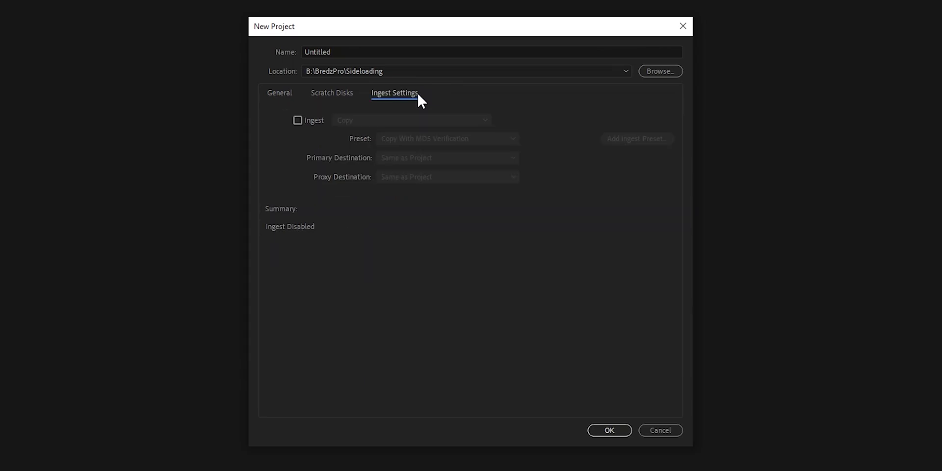
left_click(298, 120)
left_click(369, 119)
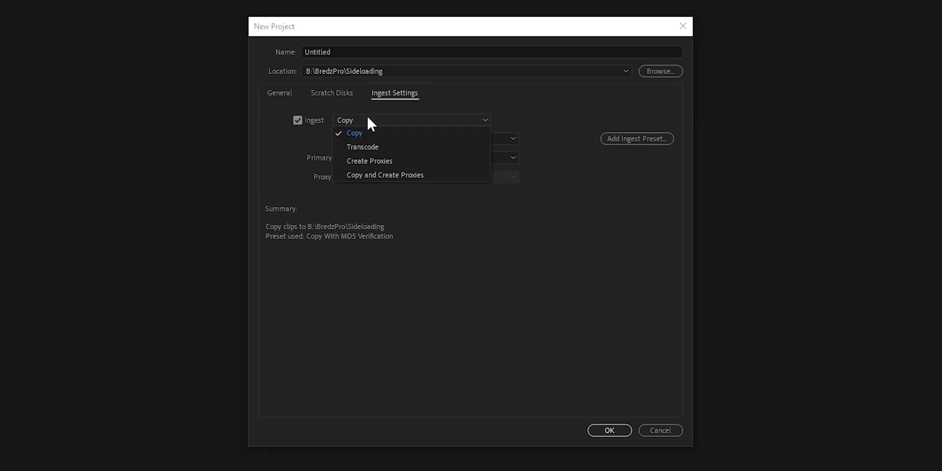
left_click(390, 160)
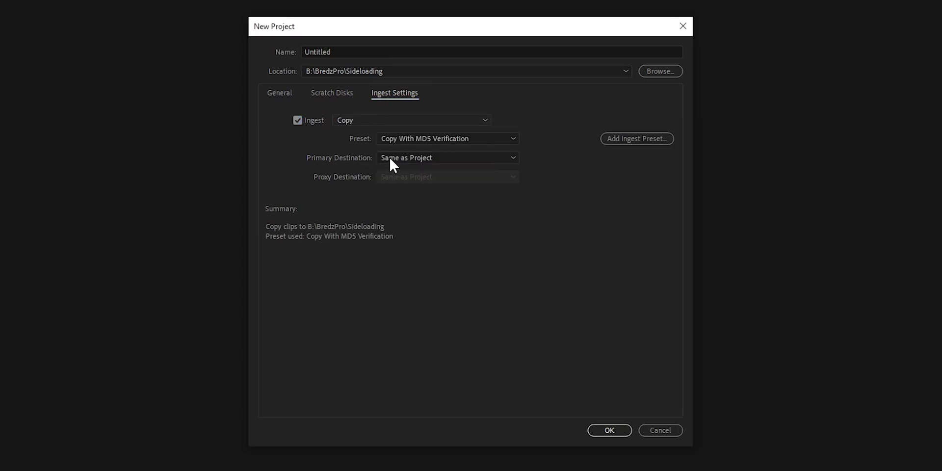
left_click(398, 138)
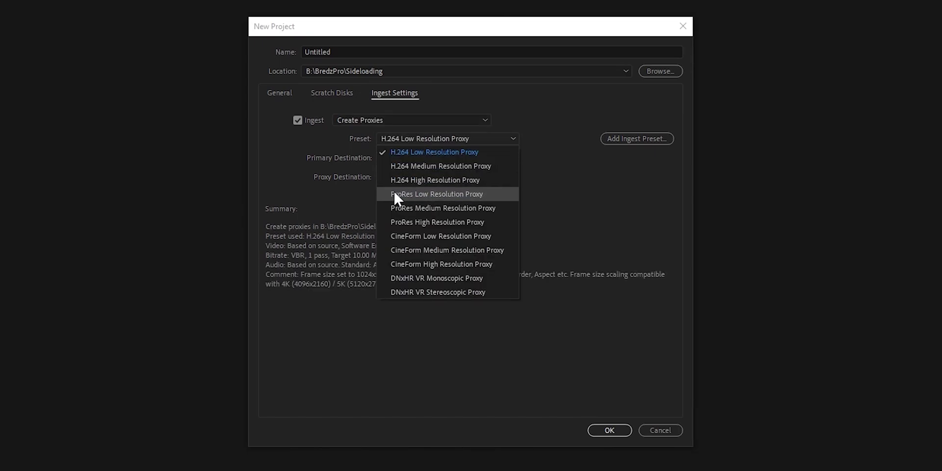
left_click(494, 193)
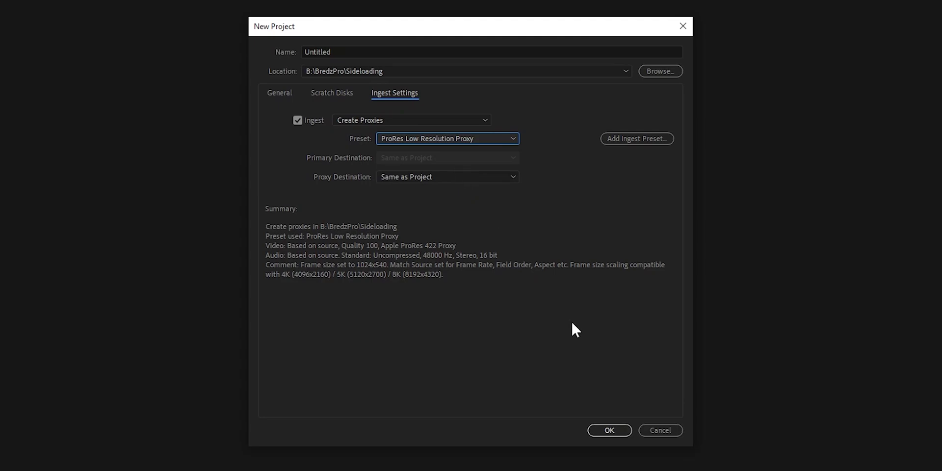
left_click(606, 430)
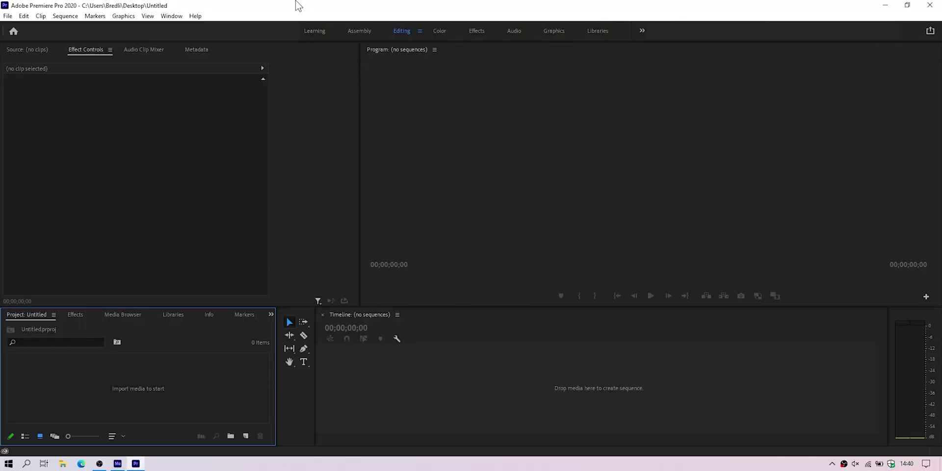
Step: Drag the 8K.mp4 and UHD.mp4 files from the desktop into the Project panel
double_click(271, 10)
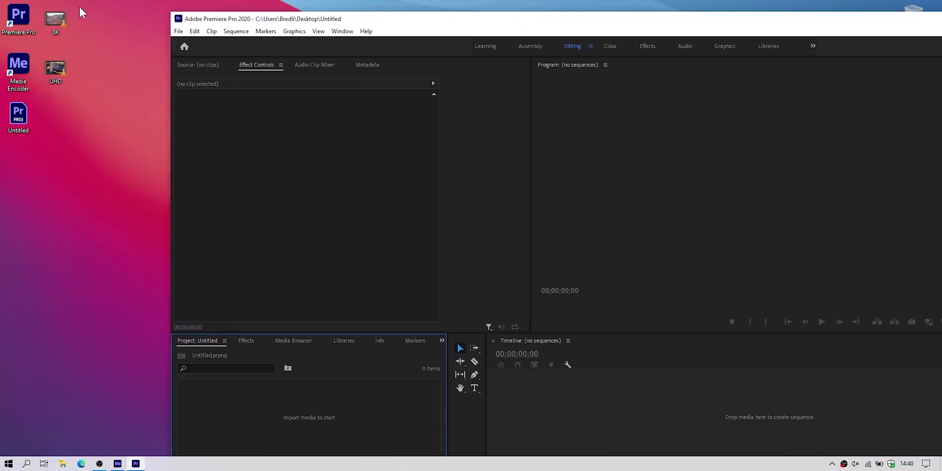
left_click(107, 17)
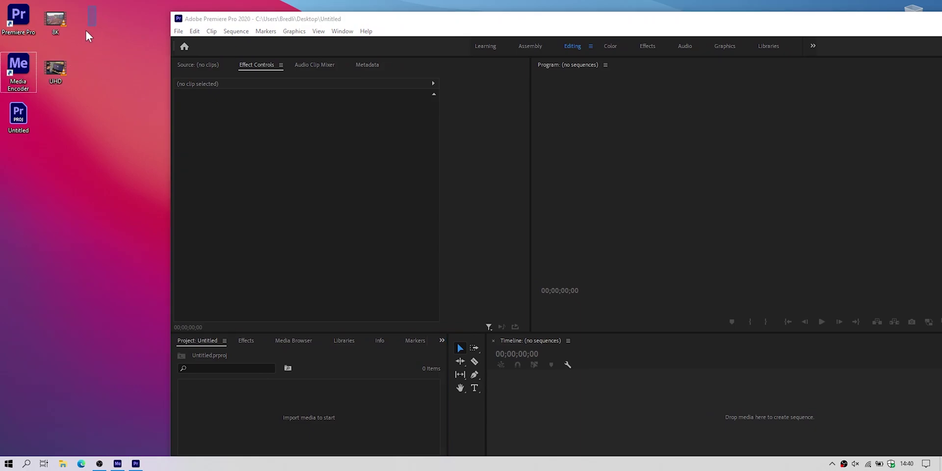
left_click_drag(85, 29, 54, 77)
left_click_drag(53, 20, 304, 402)
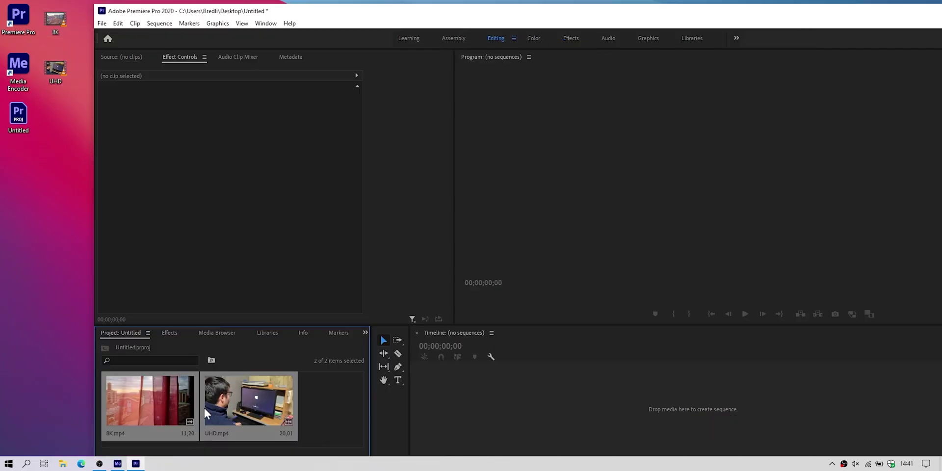
Step: Switch to Media Encoder and watch the queue encode UHD_Proxy.mov and 8K_Proxy.mov
left_click(118, 464)
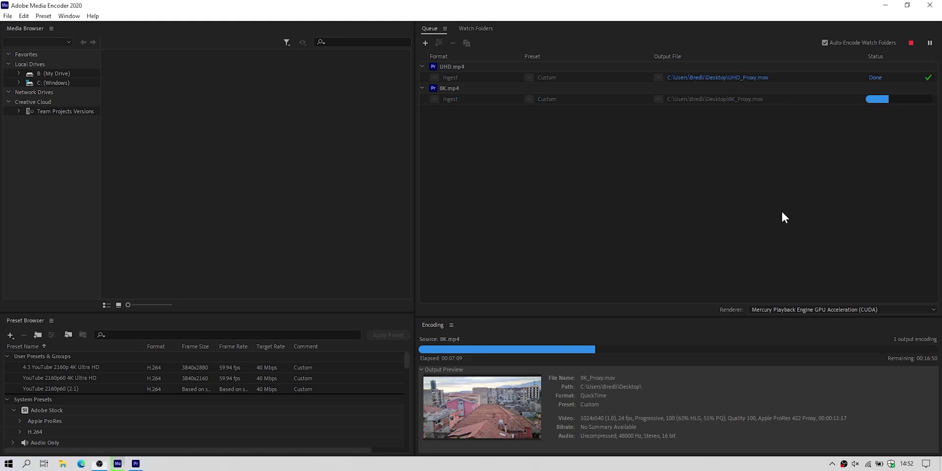
left_click(782, 213)
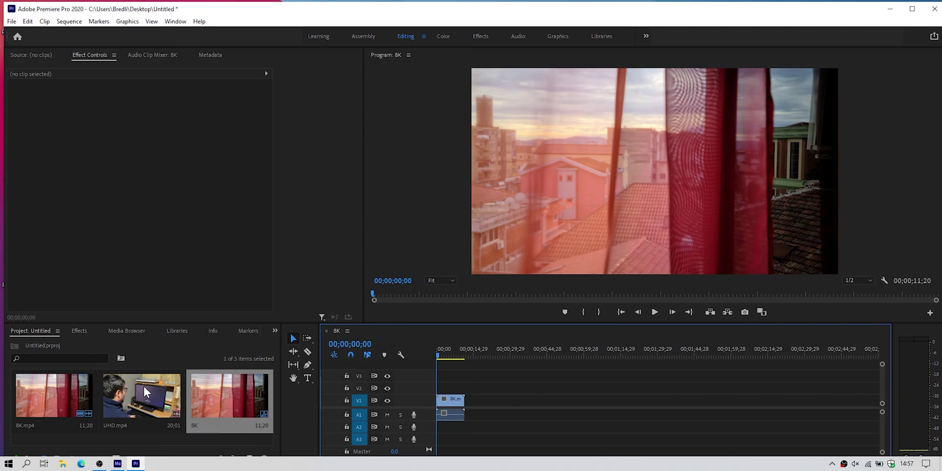
Step: Place UHD.mp4 after the 8K clip on the timeline and set playback resolution to 1/16
left_click_drag(142, 394, 466, 401)
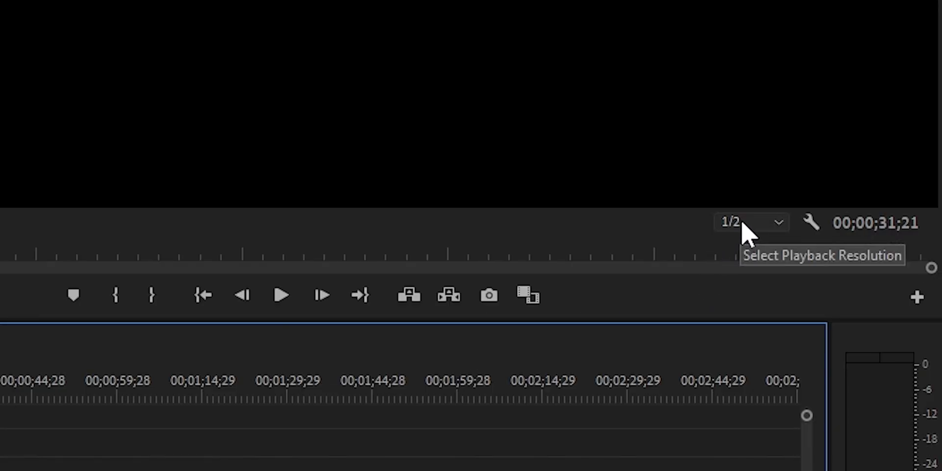
left_click(743, 230)
left_click(765, 343)
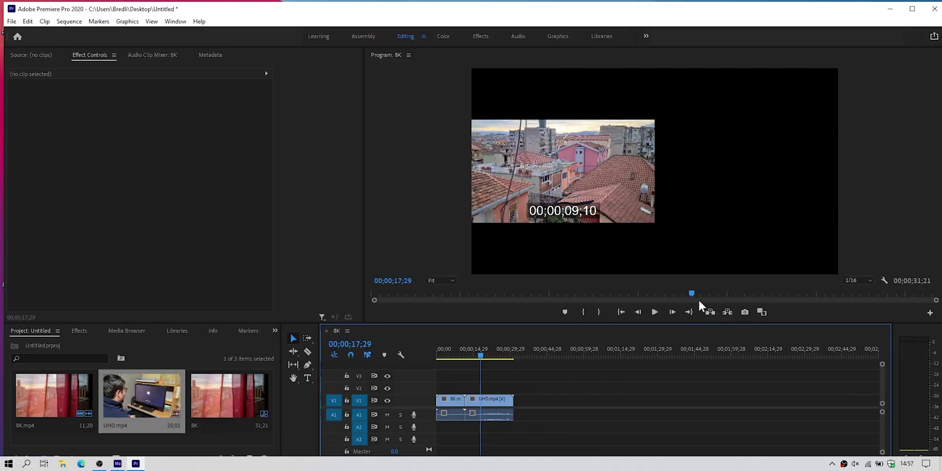
left_click_drag(473, 348, 452, 352)
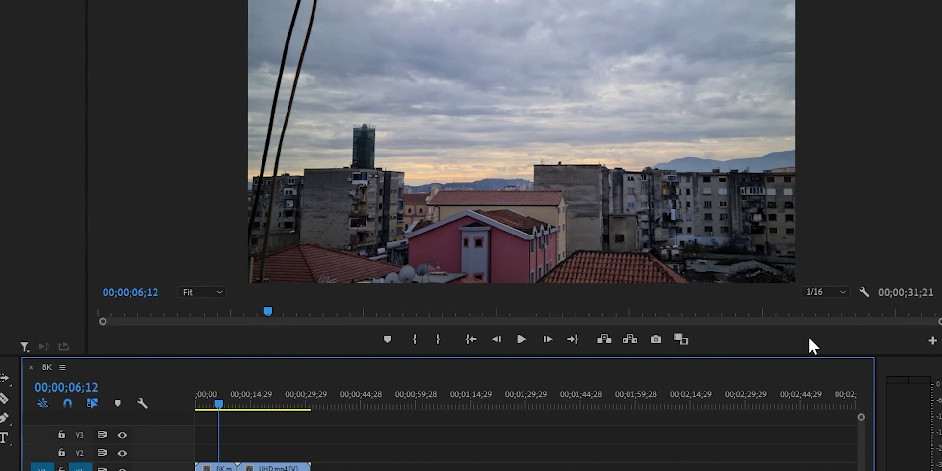
Step: Add the Toggle Proxies button to the Program Monitor transport bar using the Button Editor
left_click(931, 341)
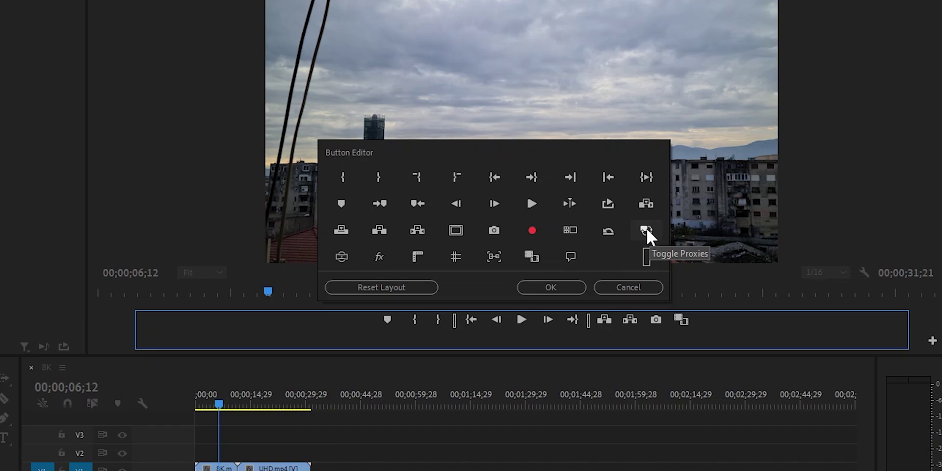
left_click_drag(646, 228, 688, 319)
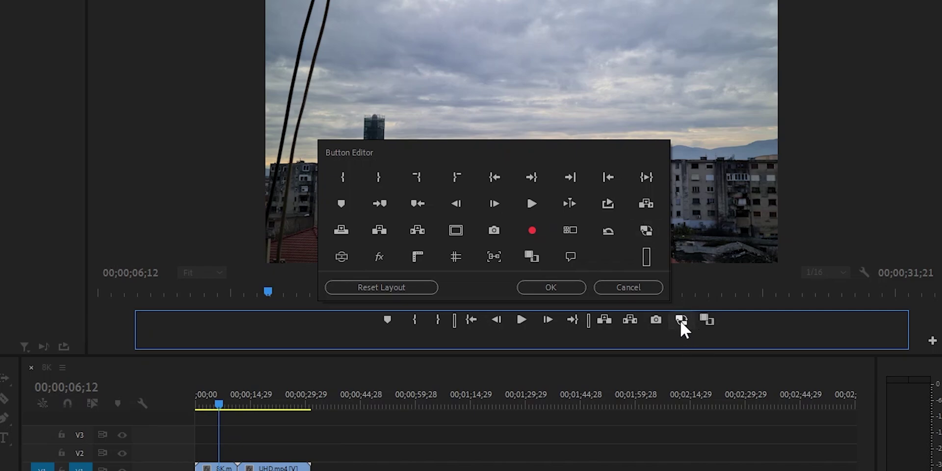
left_click(565, 286)
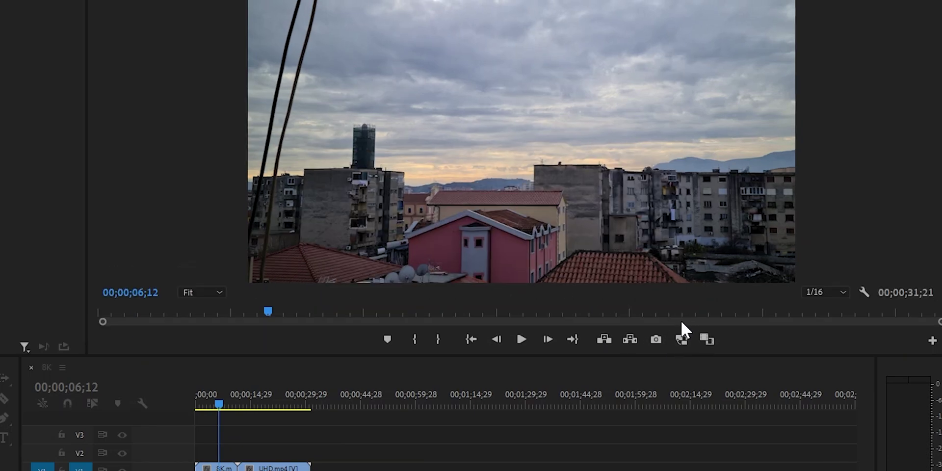
Step: Turn on proxy playback and move the playhead into the UHD clip at 00;00;14;12
left_click(683, 342)
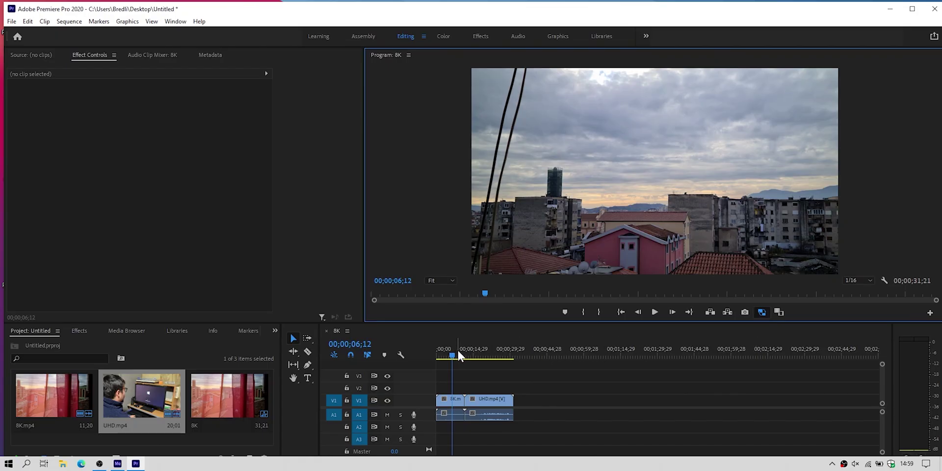
mouse_move(453, 356)
left_mouse_down()
mouse_move(476, 355)
mouse_move(454, 351)
left_mouse_up()
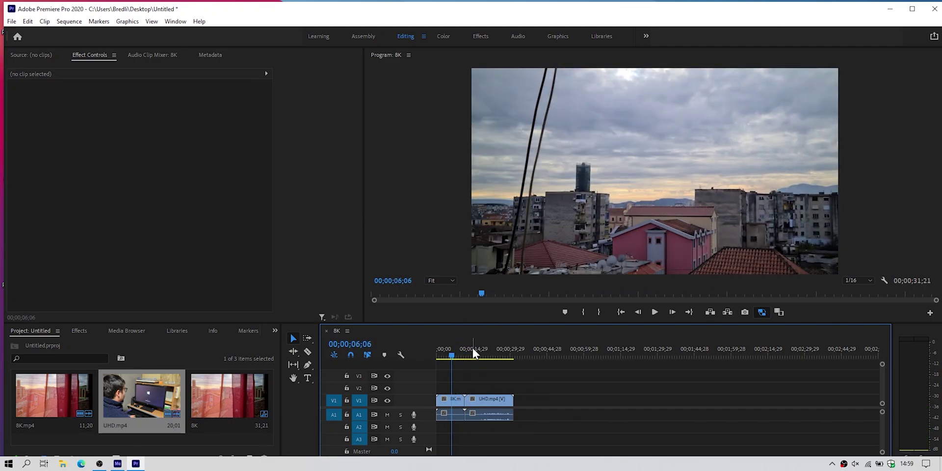
left_click(473, 354)
left_click(582, 192)
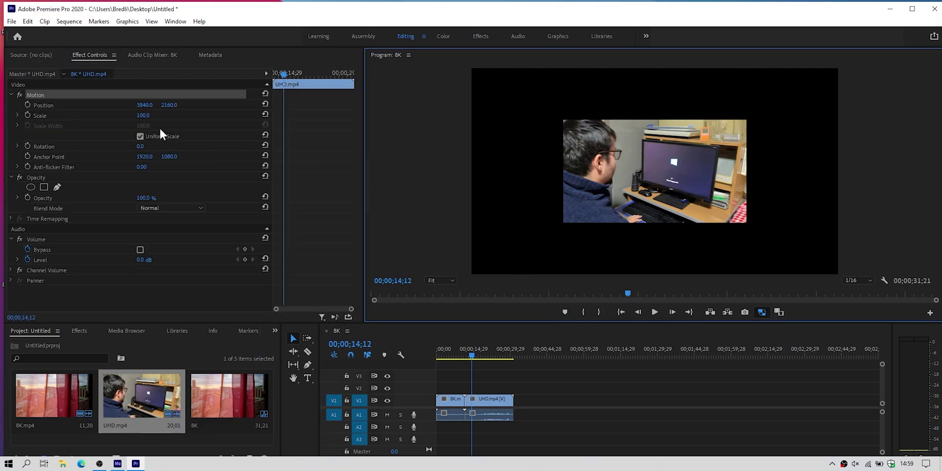
Step: Set UHD.mp4's Scale to 213.0 to fill the 8K frame, then turn proxies off to compare
left_click_drag(143, 115, 167, 116)
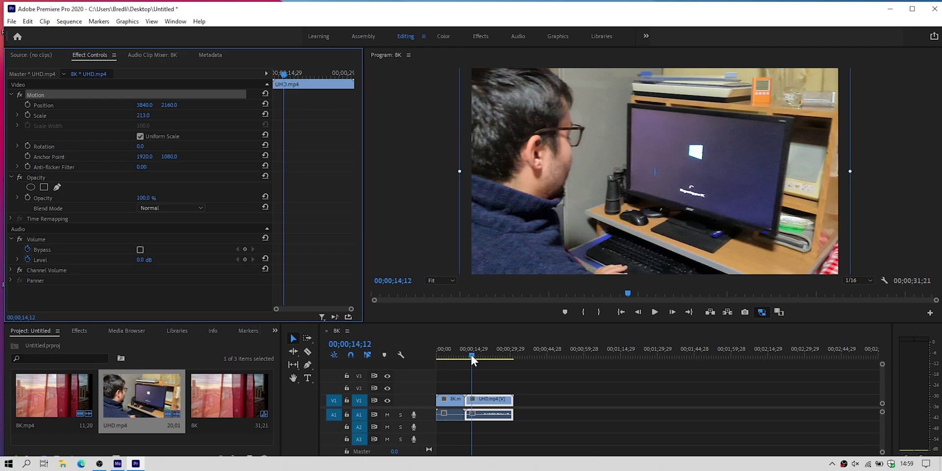
left_click_drag(478, 352, 468, 348)
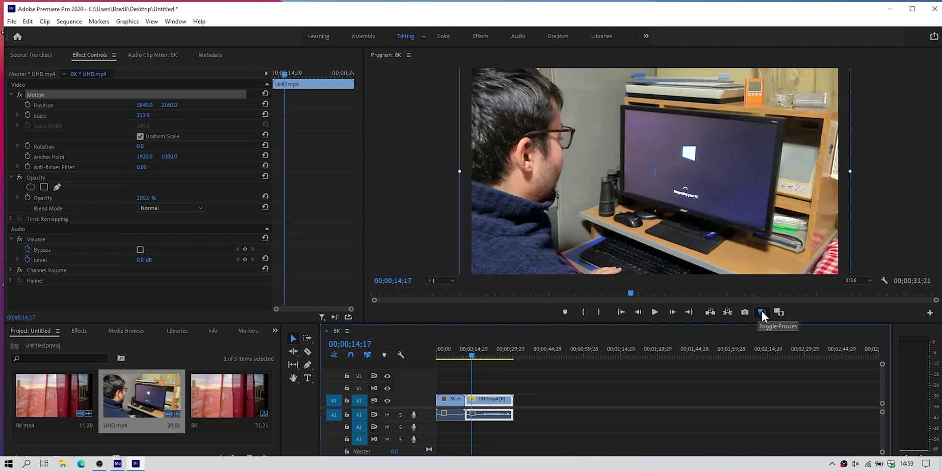
left_click(762, 313)
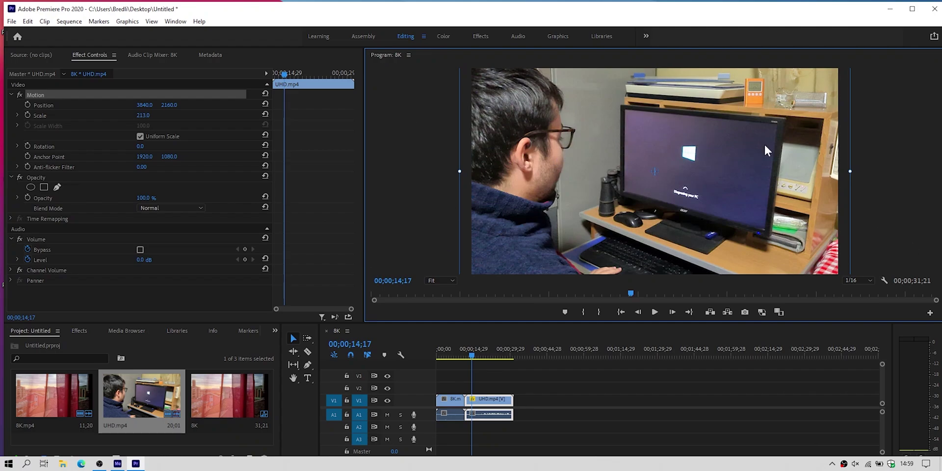
Step: Re-enable proxies and play the sequence from 6;17 into the scaled UHD clip
left_click(761, 312)
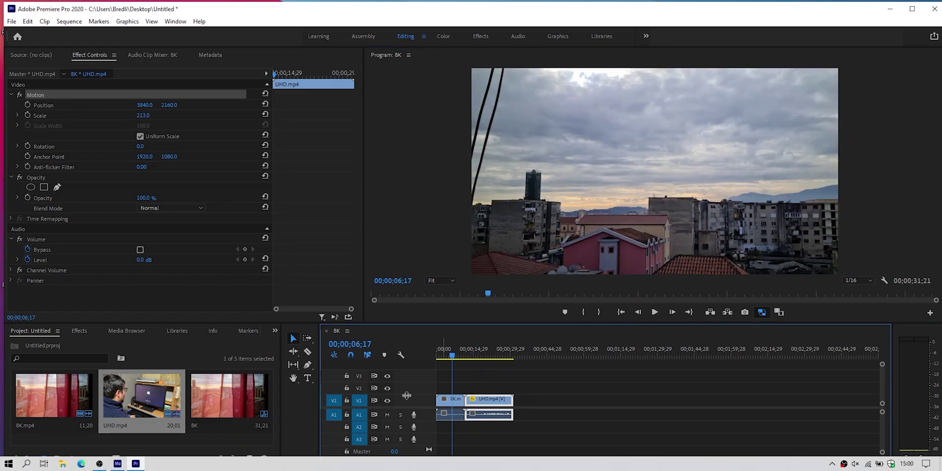
left_click(489, 349)
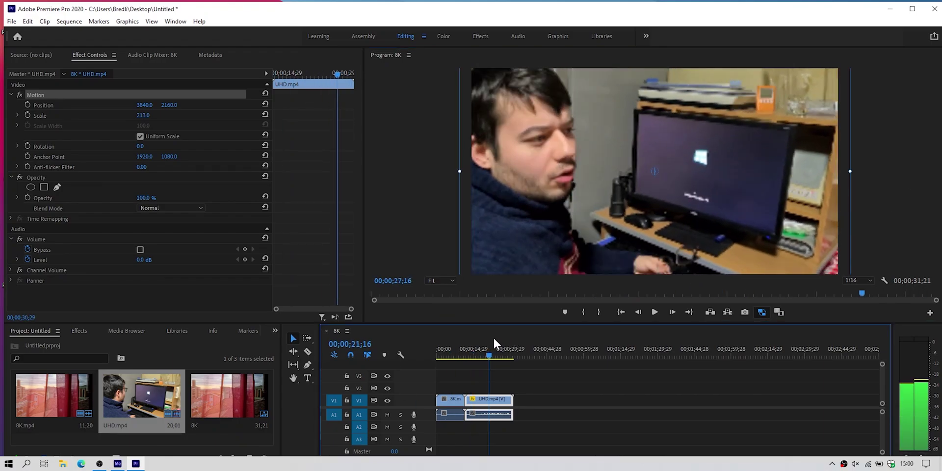